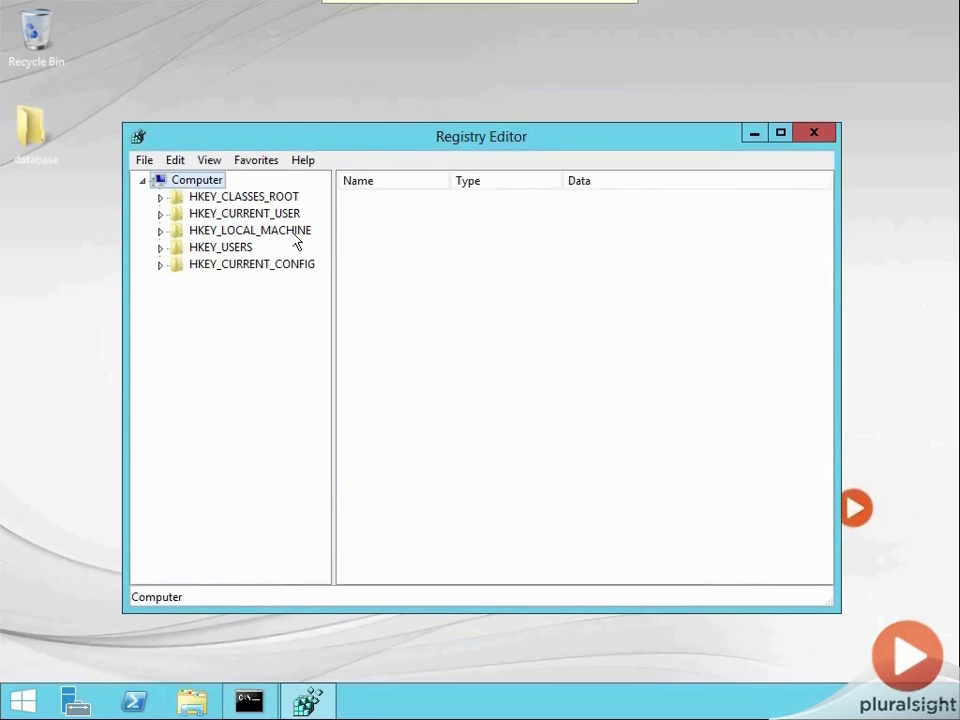
# Open the registry key HKEY_LOCAL_MACHINE\SOFTWARE\Oracle\KEY_OraDB12Home1, making the key tree wide enough to read.
pyautogui.doubleClick(286, 231)
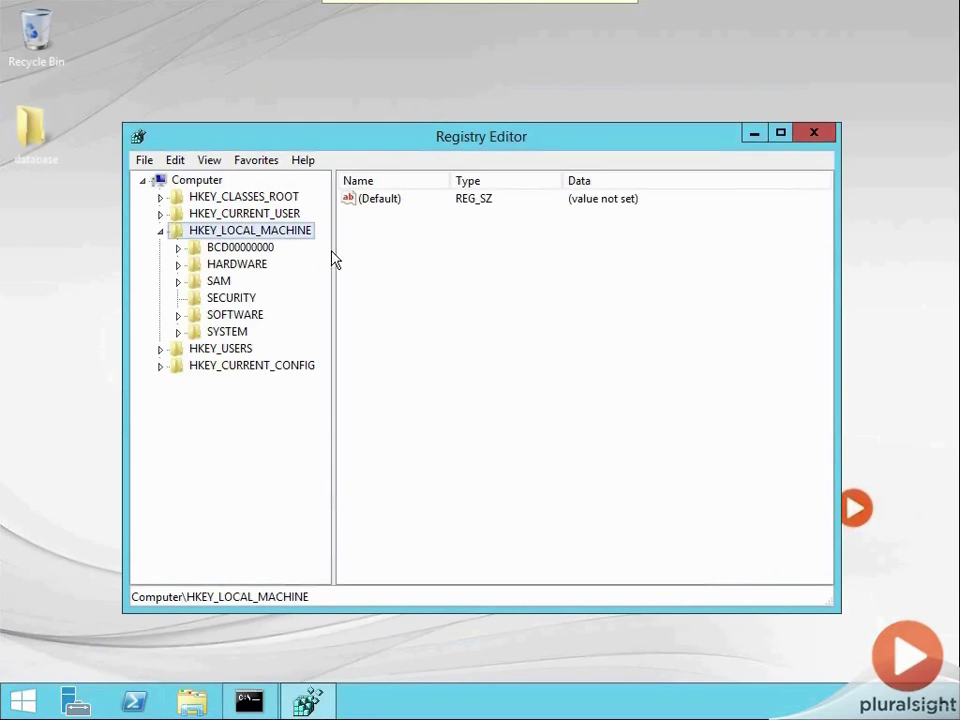
pyautogui.doubleClick(237, 316)
pyautogui.doubleClick(244, 416)
pyautogui.moveTo(334, 405); pyautogui.dragTo(407, 450)
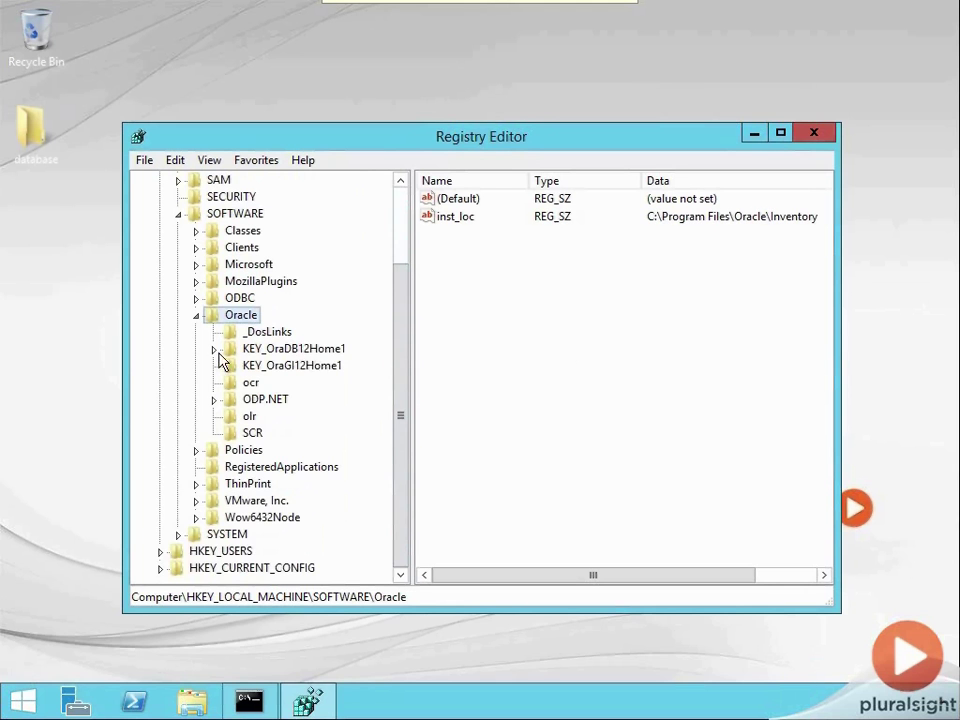
pyautogui.doubleClick(263, 350)
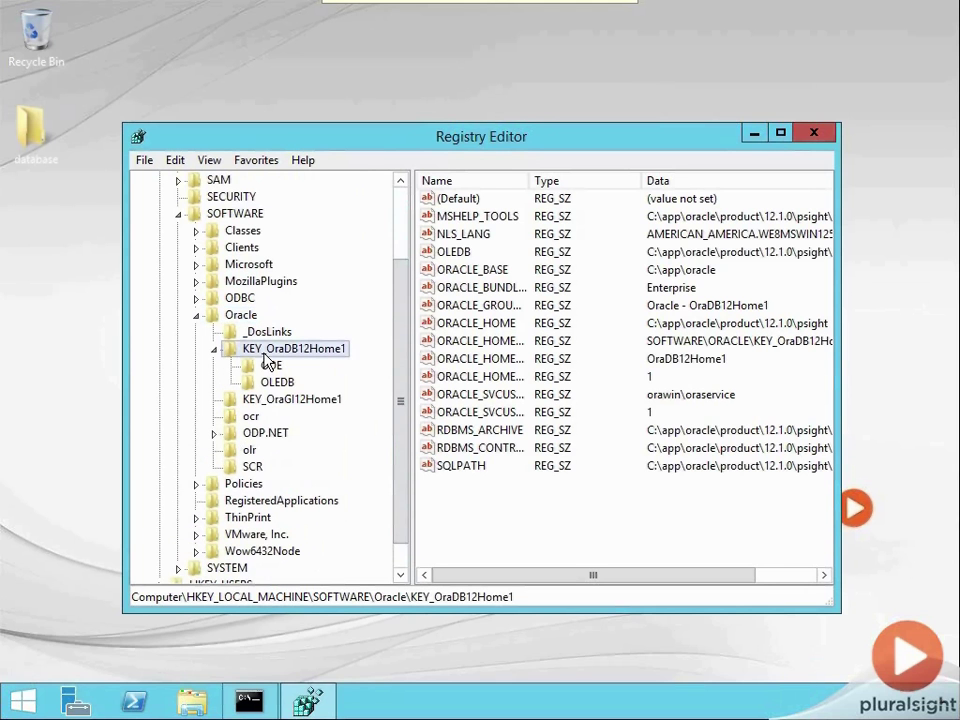
# Maximize the Registry Editor, fit the value name column to its contents, and examine the database home's ORACLE_HOME and ORACLE_BASE values.
pyautogui.doubleClick(521, 140)
pyautogui.doubleClick(400, 51)
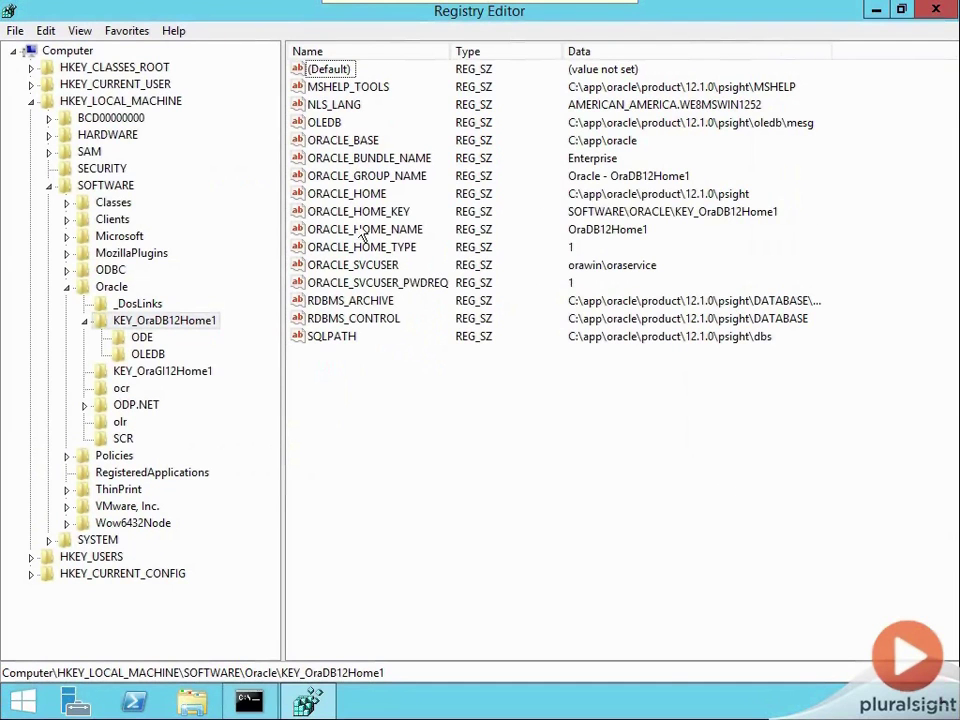
pyautogui.click(345, 194)
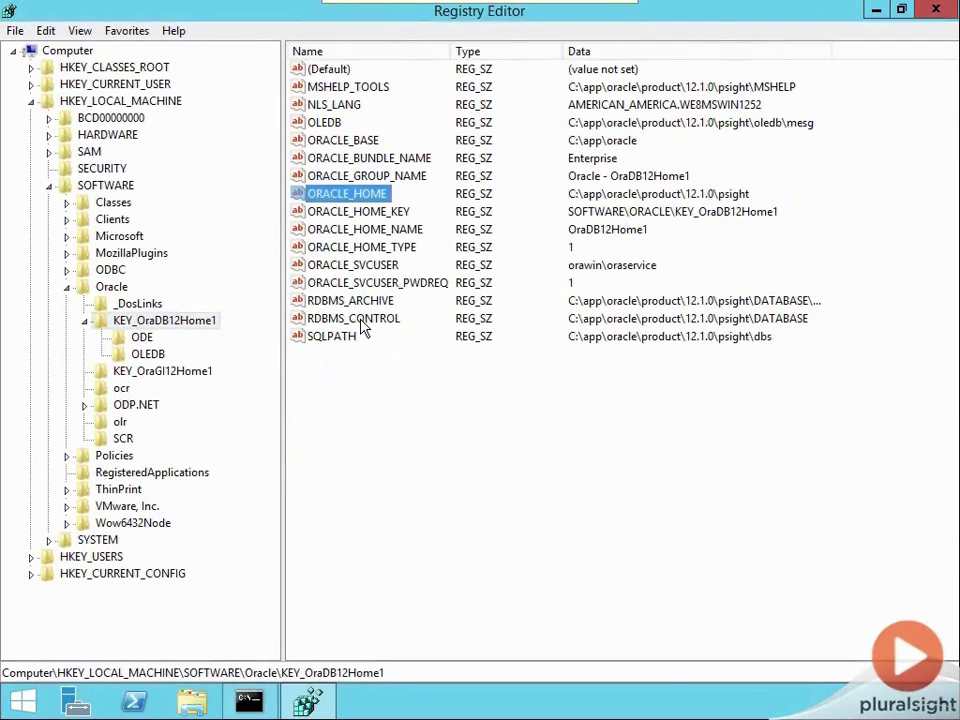
pyautogui.click(342, 141)
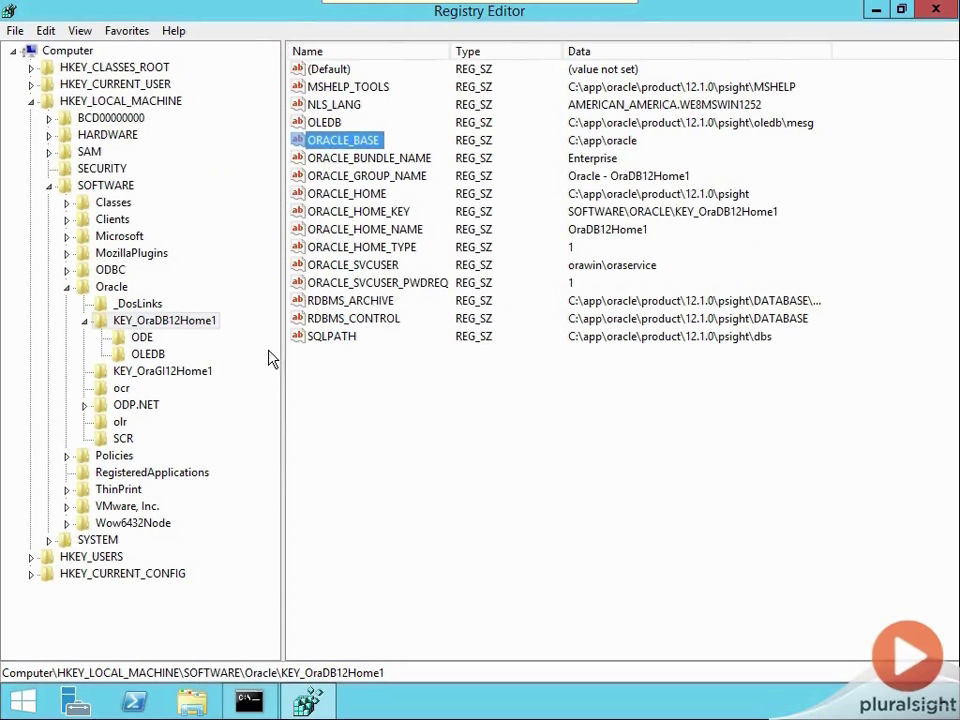
# Examine ORACLE_HOME and ORACLE_BASE under KEY_OraGI12Home1 with the value names fully readable, and close the Registry Editor.
pyautogui.click(178, 373)
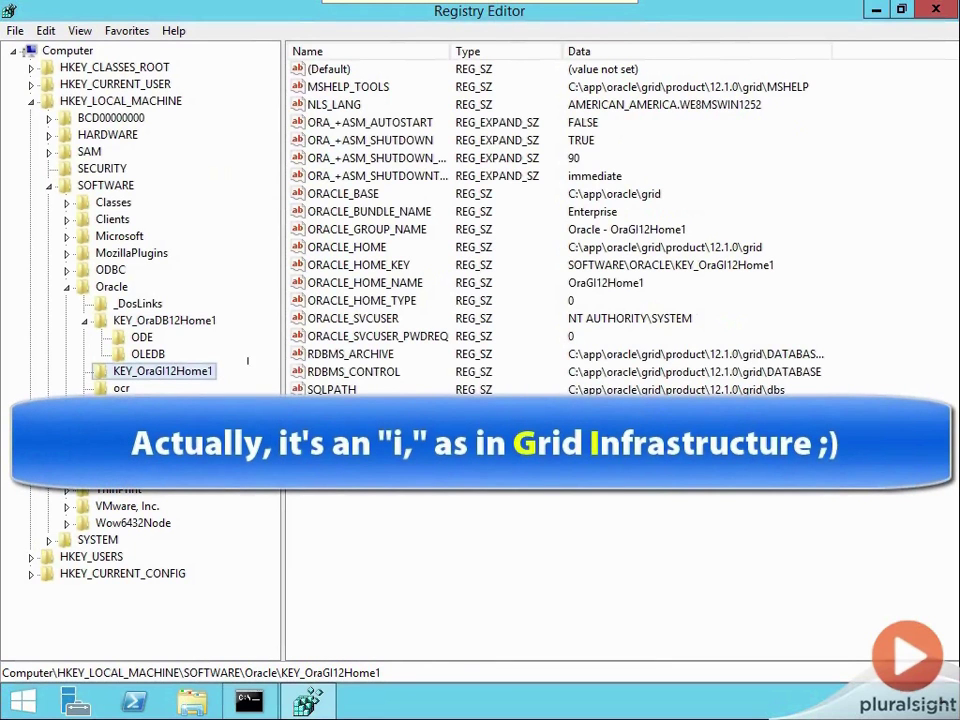
pyautogui.moveTo(450, 51); pyautogui.dragTo(547, 52)
pyautogui.click(373, 249)
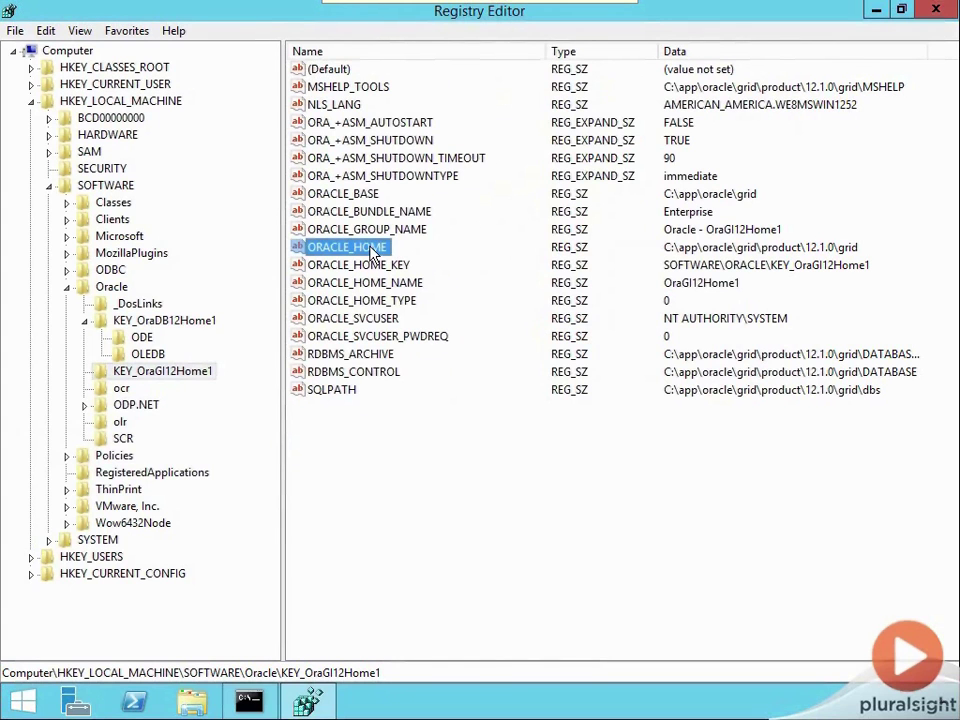
pyautogui.click(356, 195)
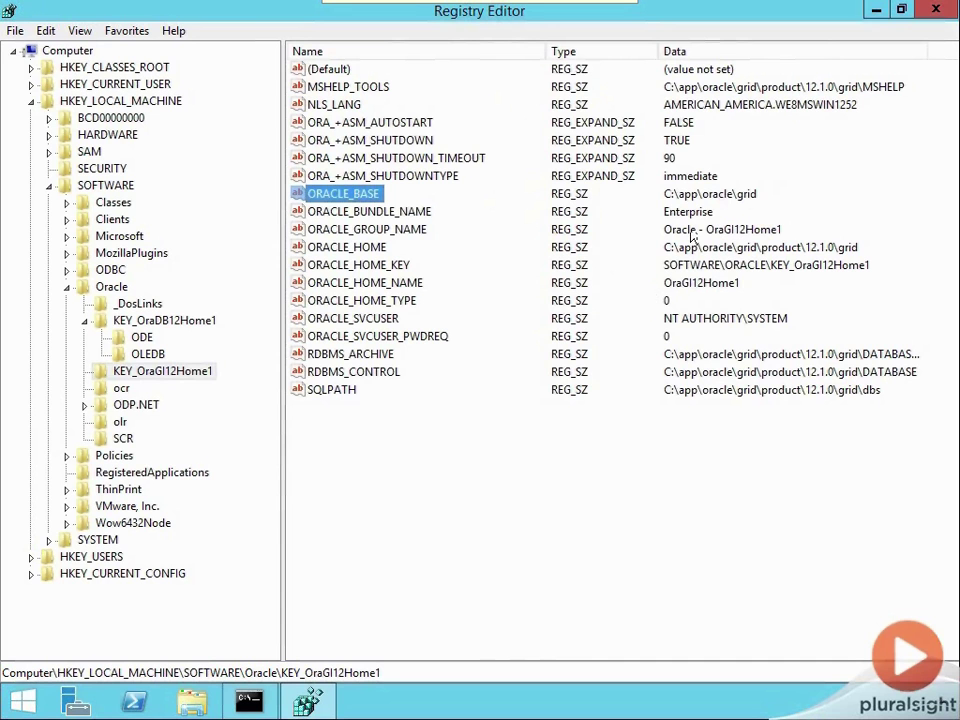
pyautogui.hotkey('alt', 'F4')
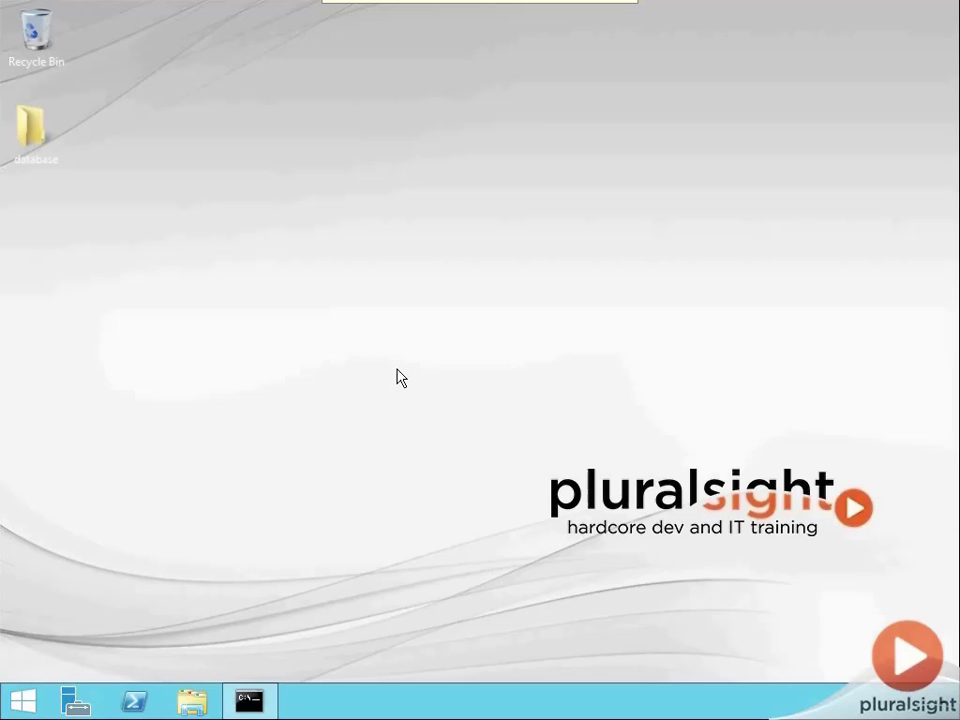
# Open the Environment Variables dialog from the Control Panel's advanced system settings and fit the system variable names column.
pyautogui.rightClick(24, 704)
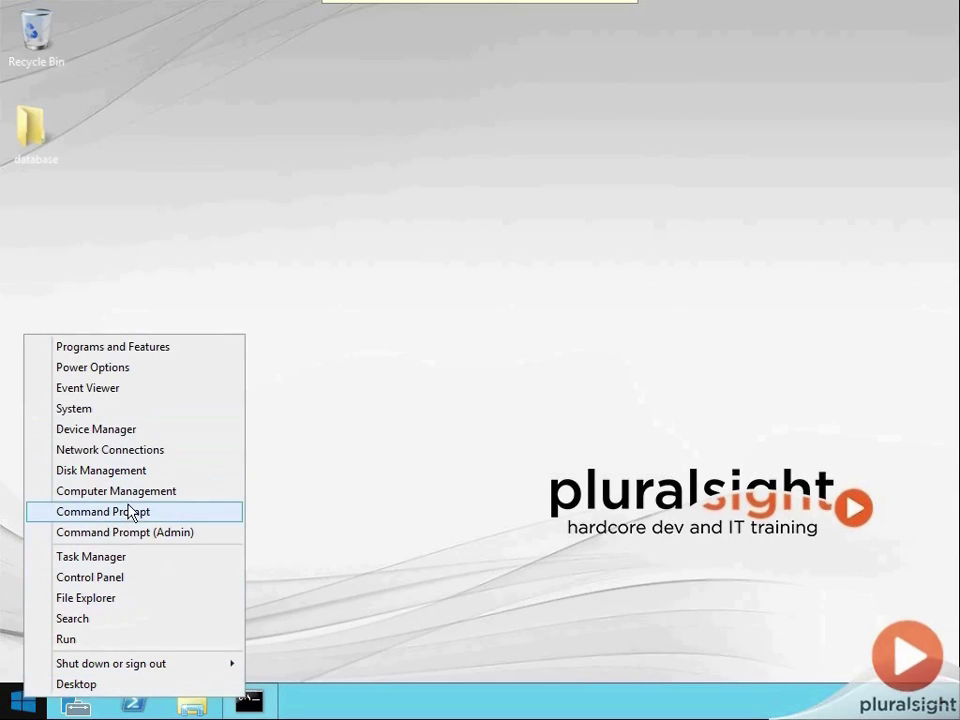
pyautogui.click(119, 580)
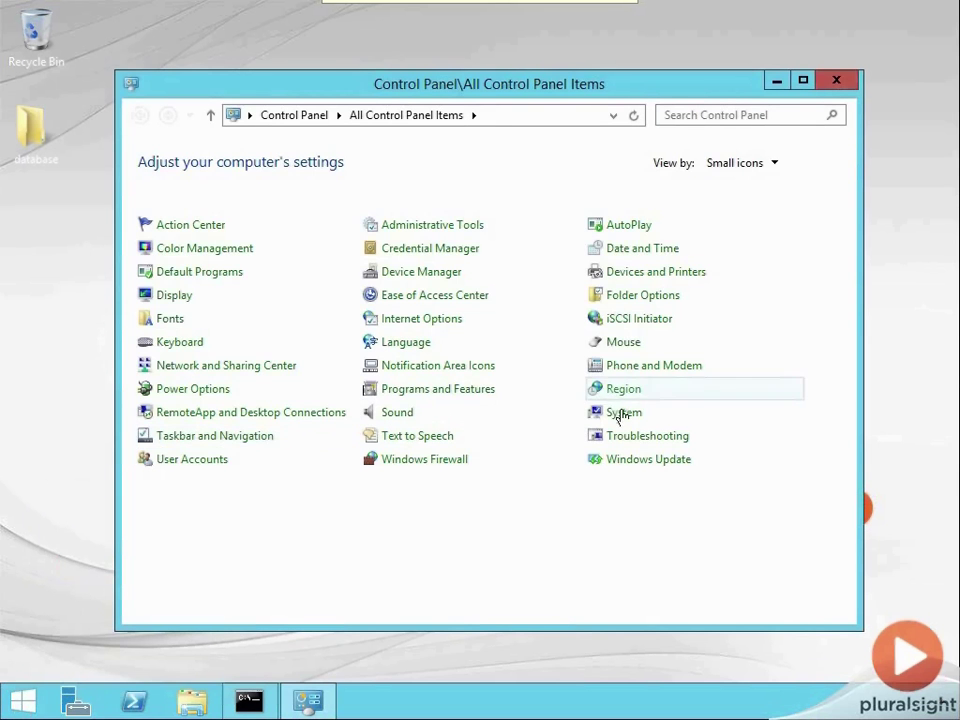
pyautogui.click(610, 409)
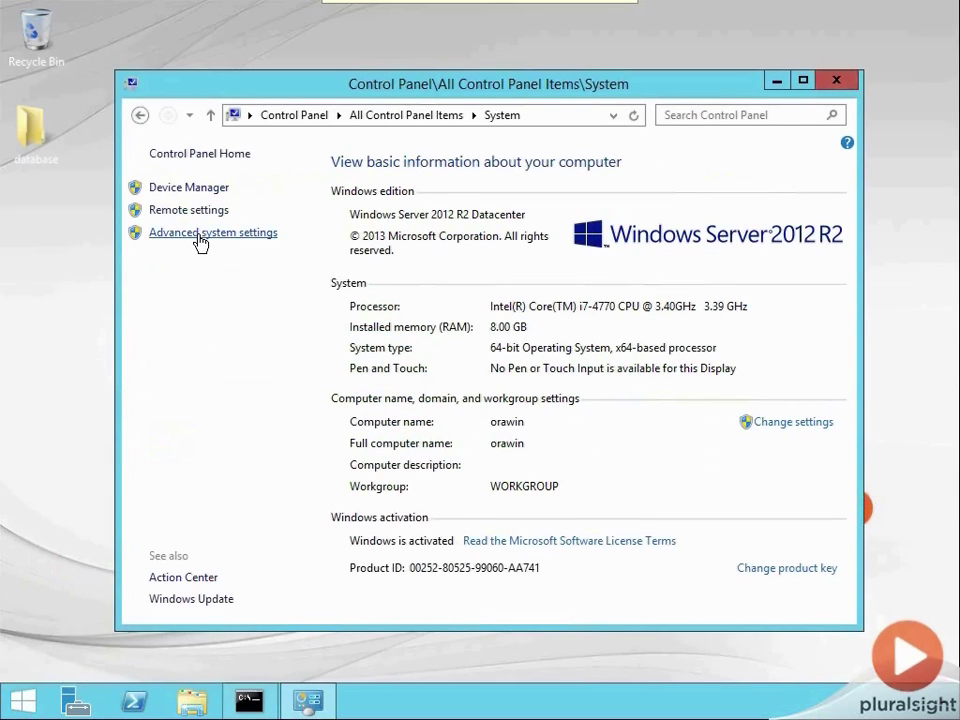
pyautogui.click(200, 233)
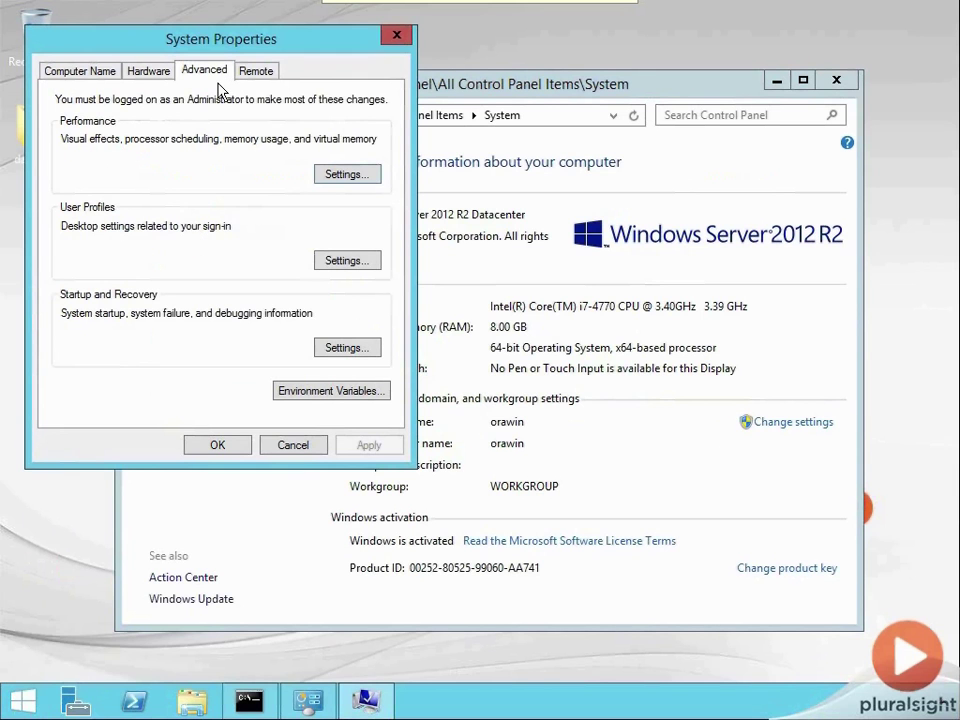
pyautogui.click(334, 393)
pyautogui.doubleClick(161, 315)
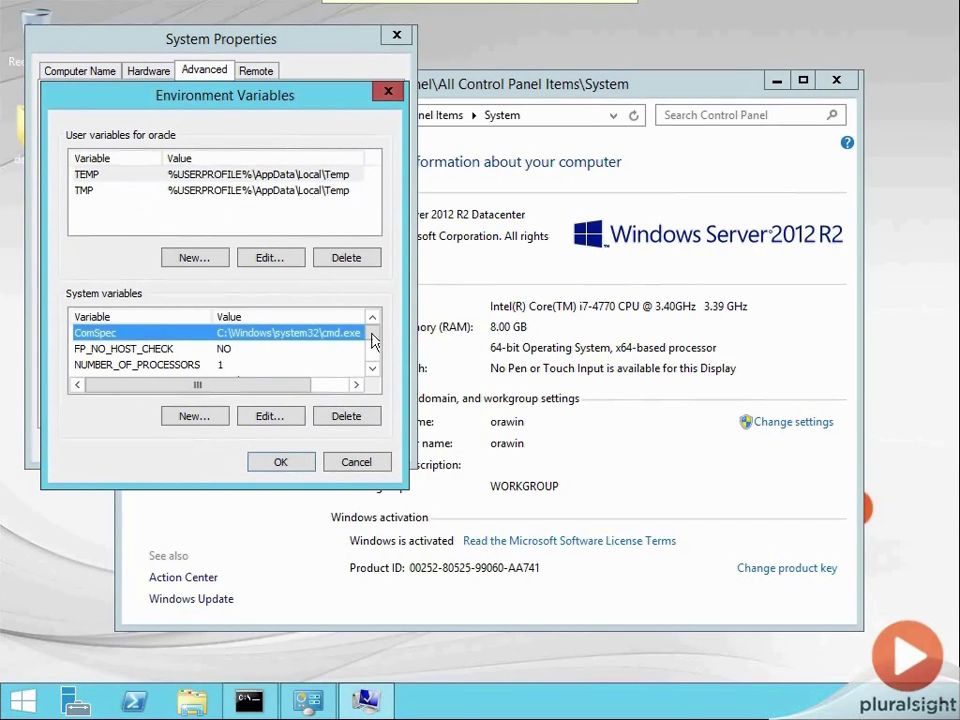
# Open the Path system variable for editing, examine the beginning of its value, and cancel without changing it.
pyautogui.moveTo(372, 341)
pyautogui.mouseDown()
pyautogui.moveTo(371, 362)
pyautogui.moveTo(369, 339)
pyautogui.mouseUp()
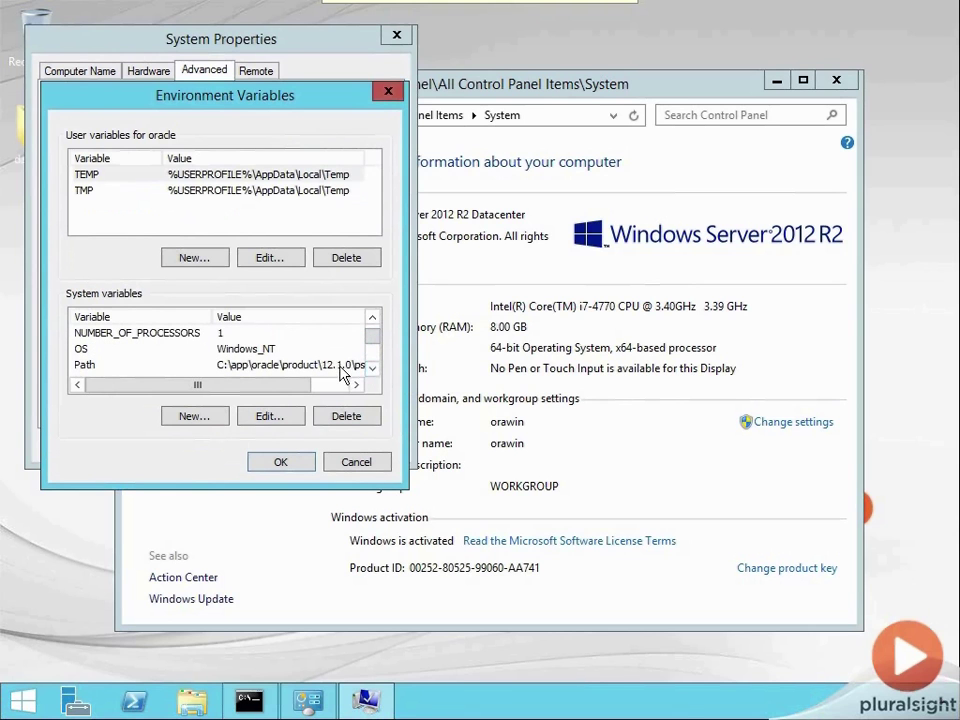
pyautogui.click(355, 366)
pyautogui.click(272, 418)
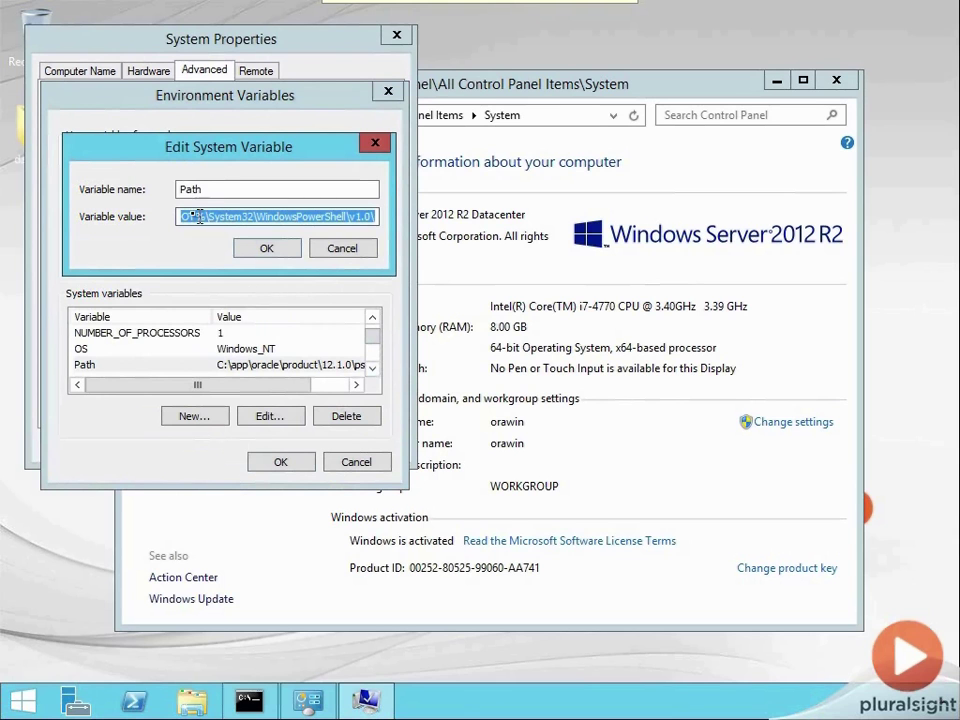
pyautogui.moveTo(195, 216); pyautogui.dragTo(152, 221)
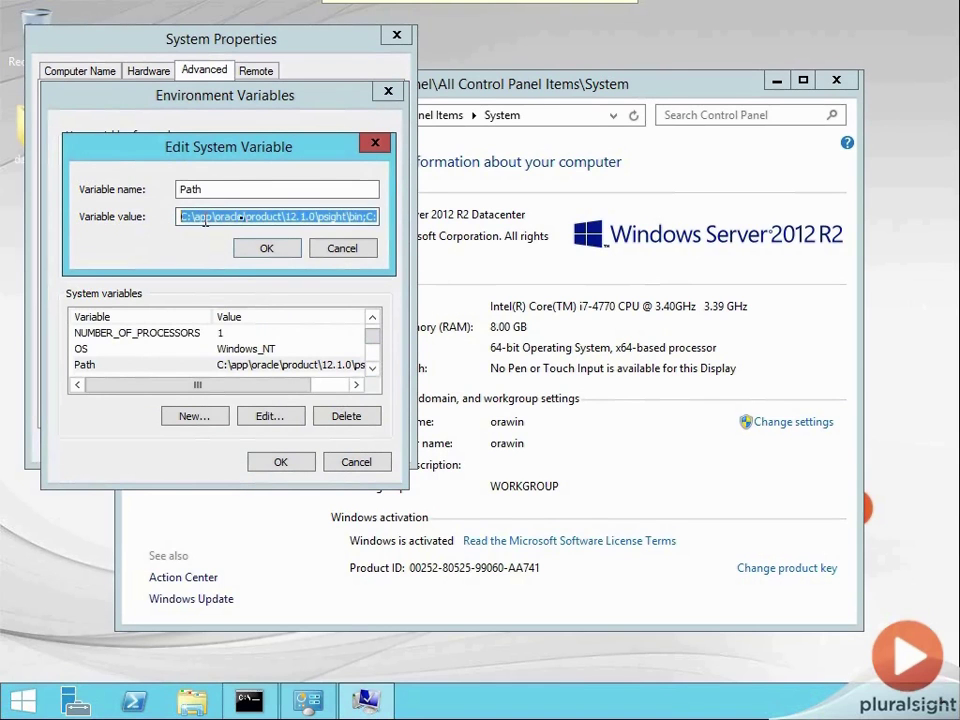
pyautogui.click(280, 216)
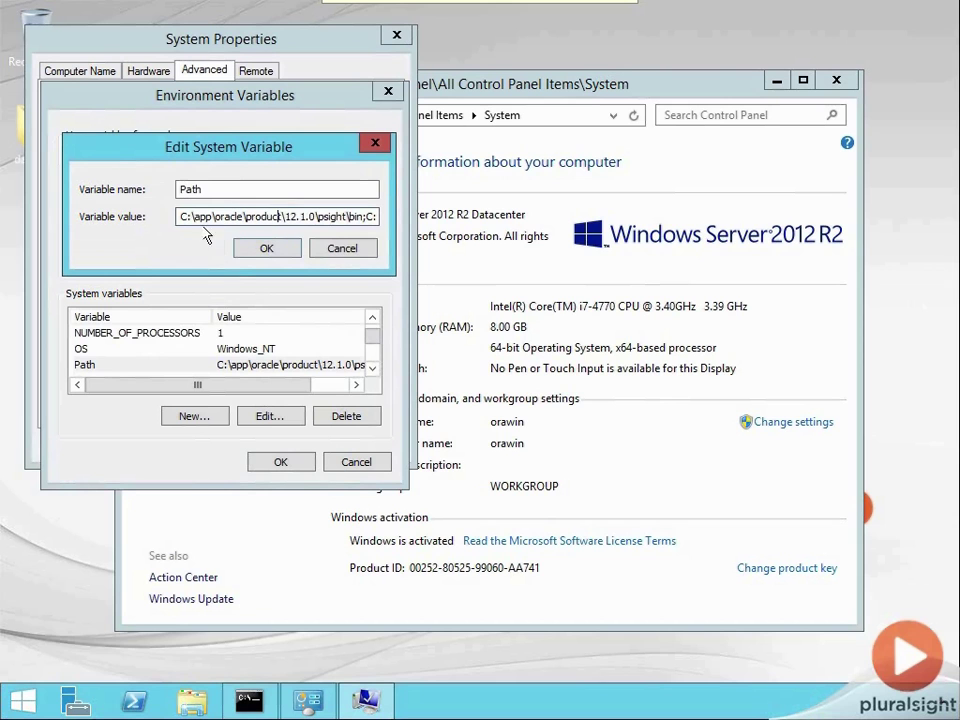
pyautogui.click(343, 249)
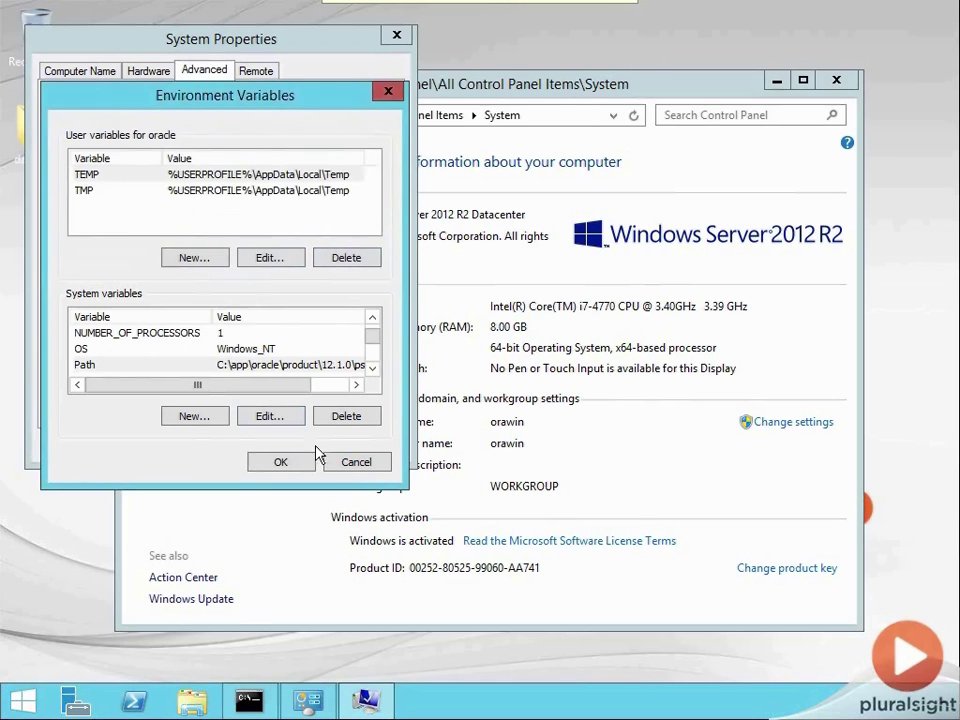
# Cancel the Environment Variables and System Properties dialogs and minimize the Control Panel System window.
pyautogui.click(344, 462)
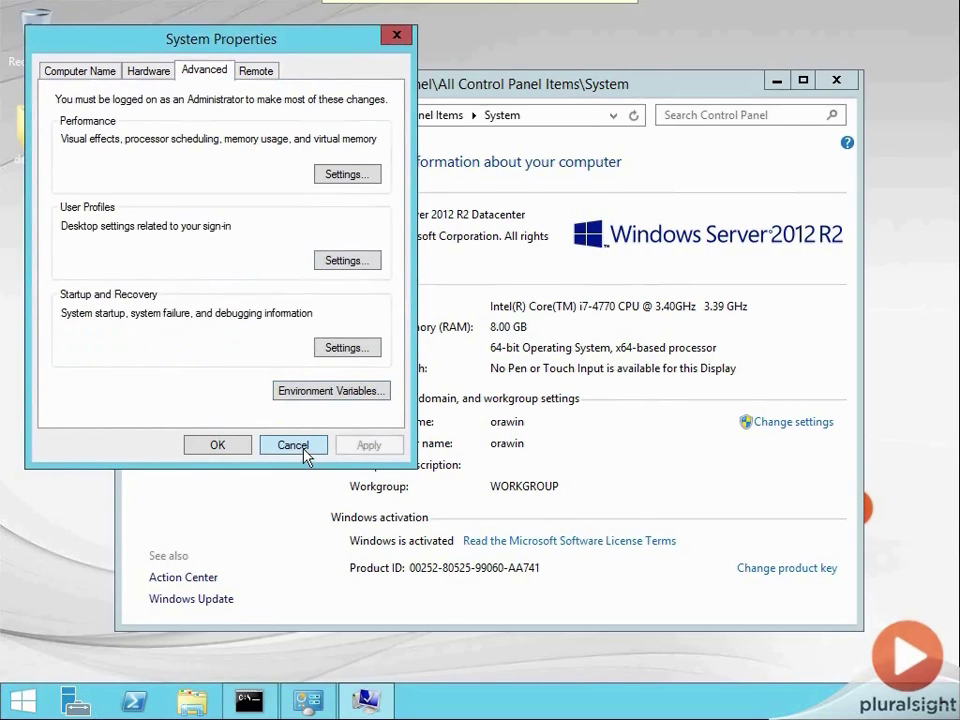
pyautogui.click(302, 449)
pyautogui.moveTo(344, 93); pyautogui.dragTo(329, 90)
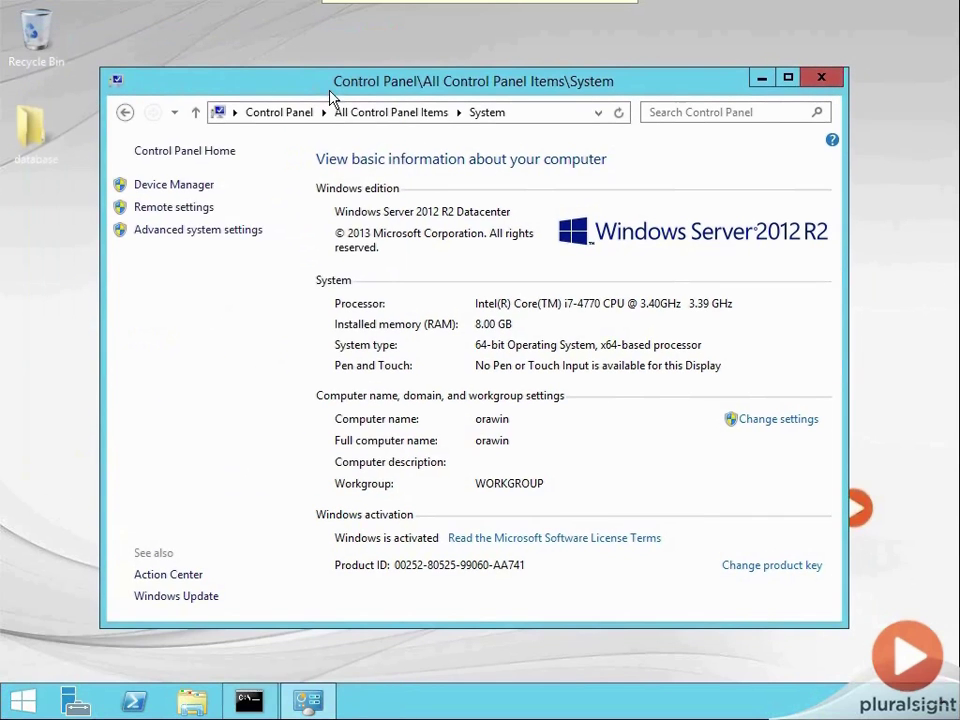
pyautogui.click(761, 79)
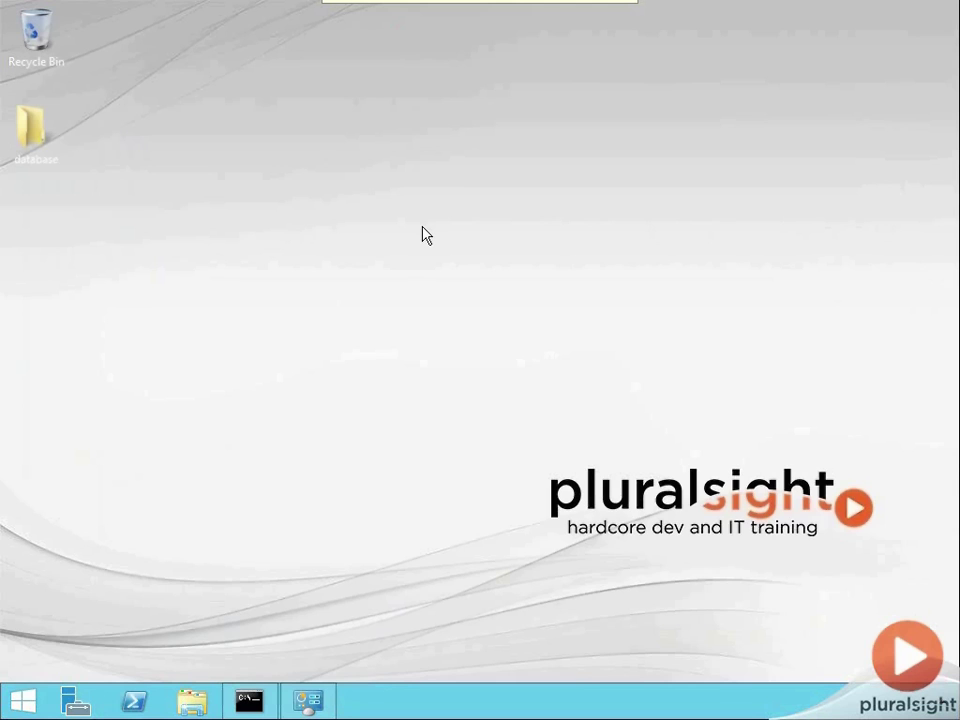
# Show all installed apps from the Start screen and examine the OraDB12Home1 and OraGI12Home1 program groups.
pyautogui.click(24, 701)
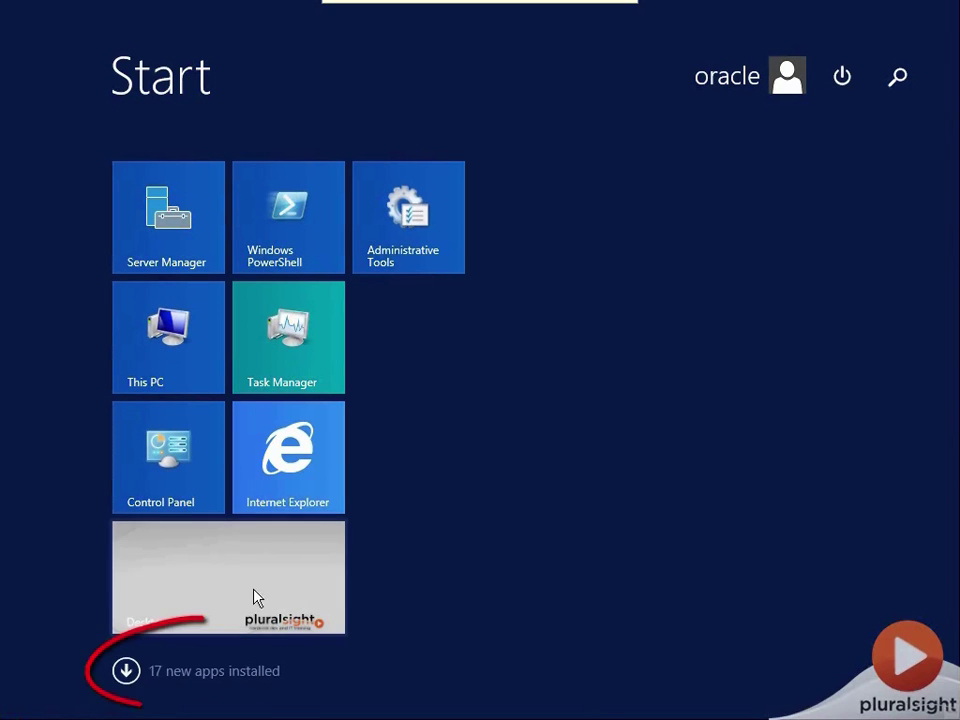
pyautogui.click(126, 671)
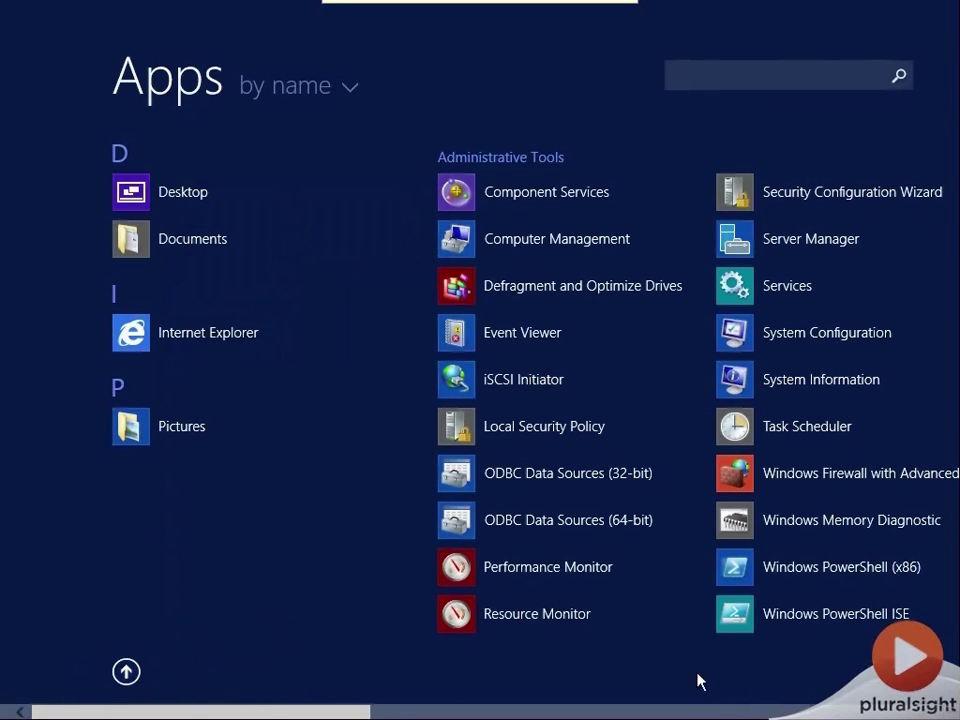
pyautogui.moveTo(345, 713); pyautogui.dragTo(684, 701)
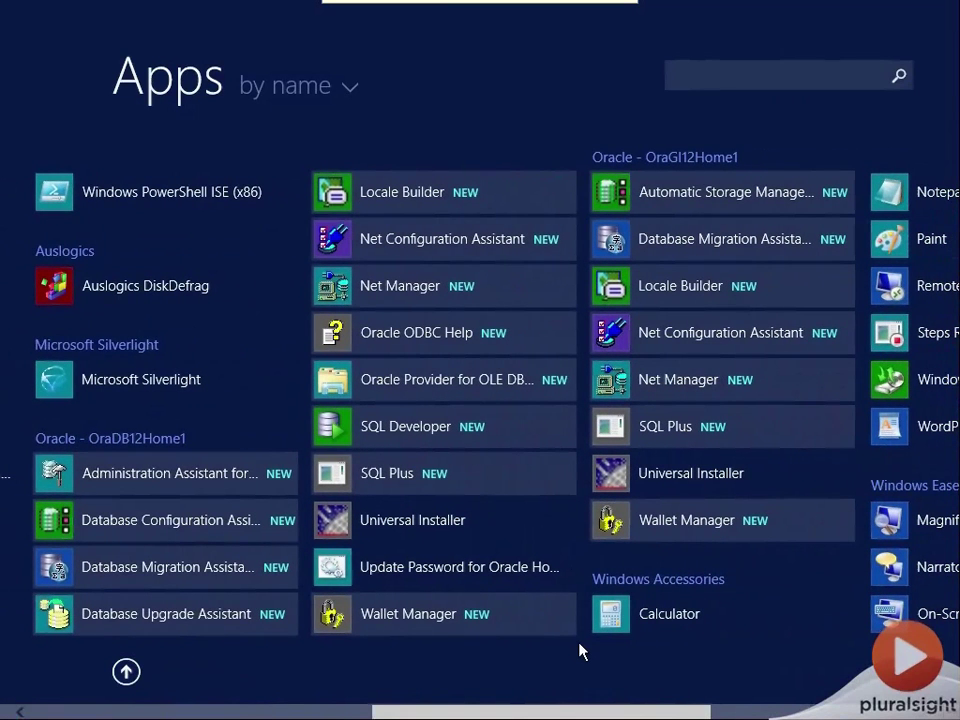